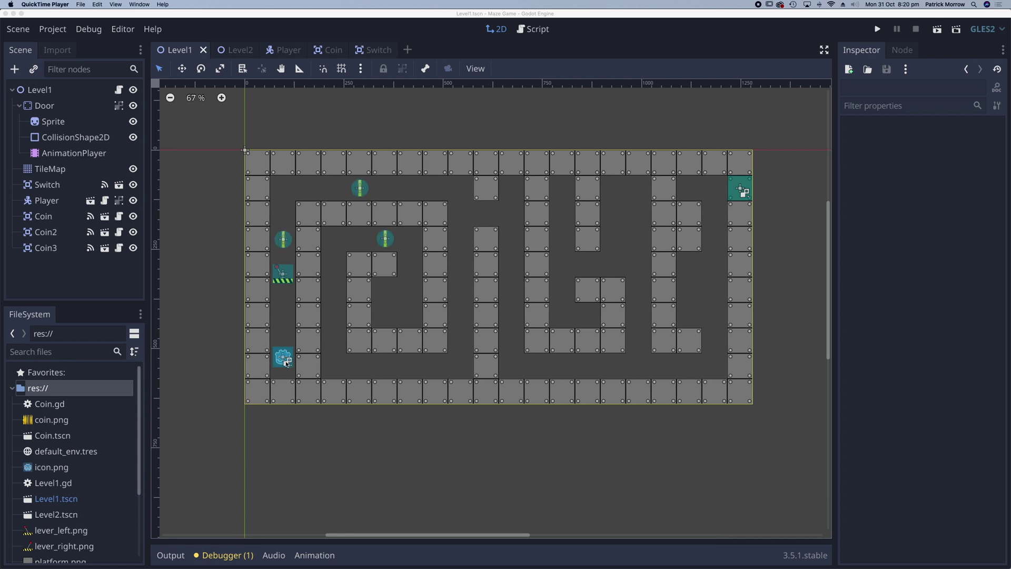
# - Open the Player scene and select its Sprite node
pyautogui.click(287, 53)
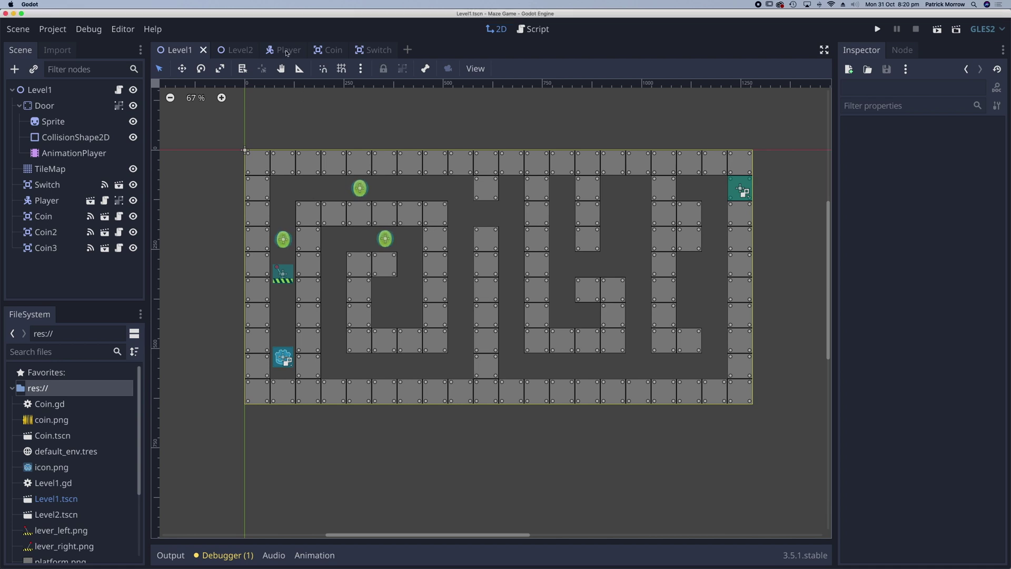
pyautogui.click(287, 54)
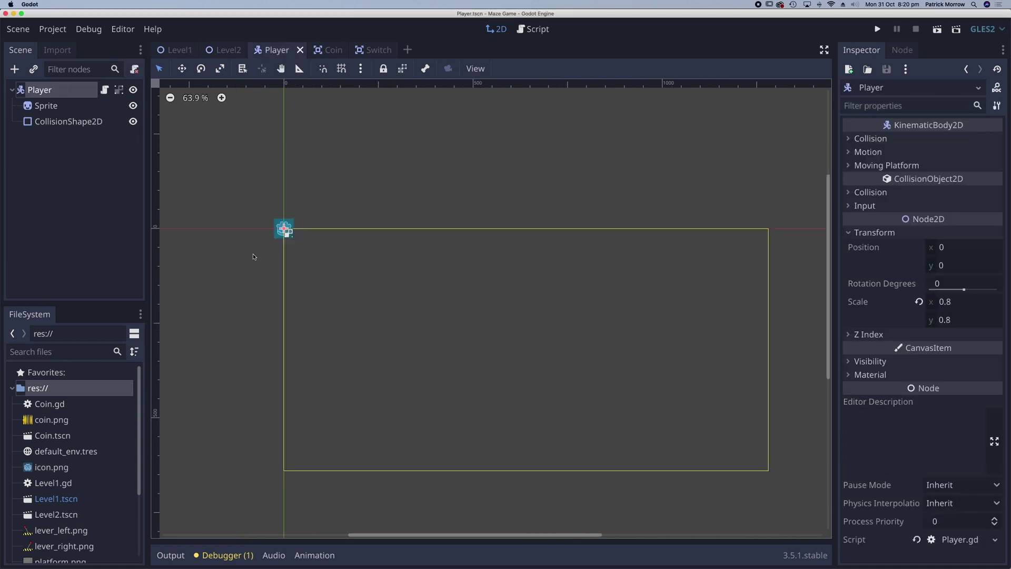
pyautogui.scroll(8, 258, 223)
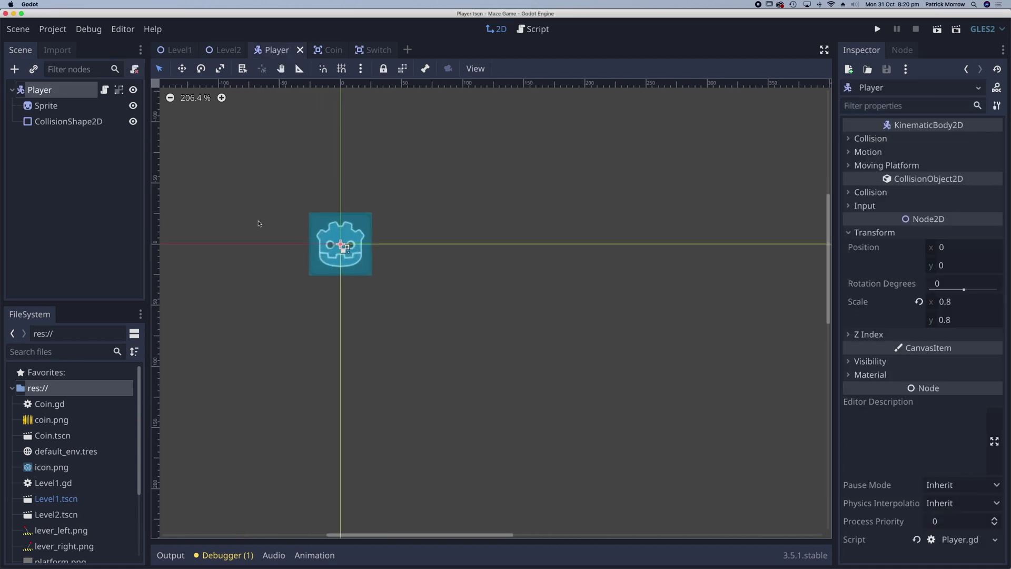
pyautogui.scroll(1, 258, 223)
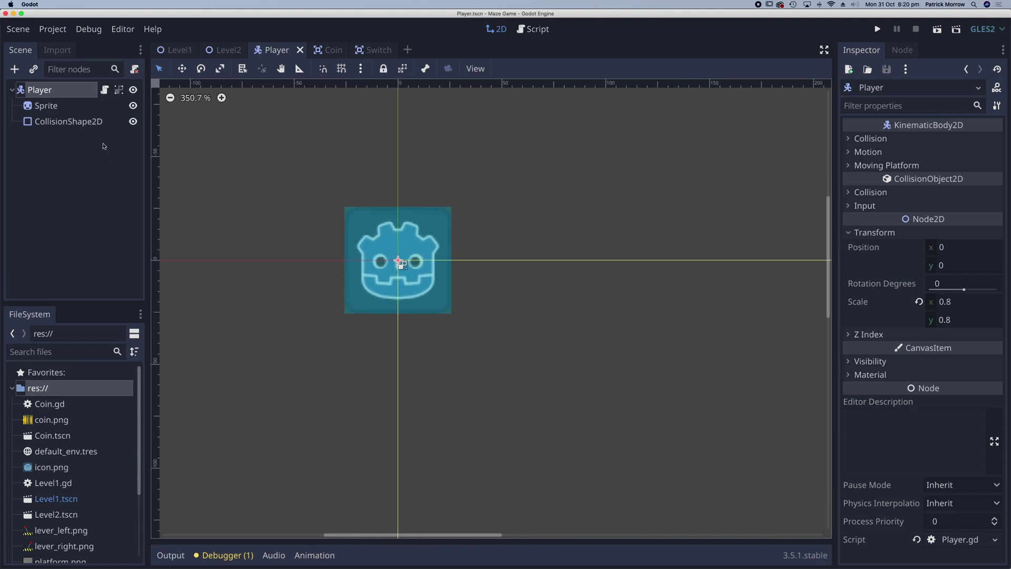
pyautogui.click(54, 108)
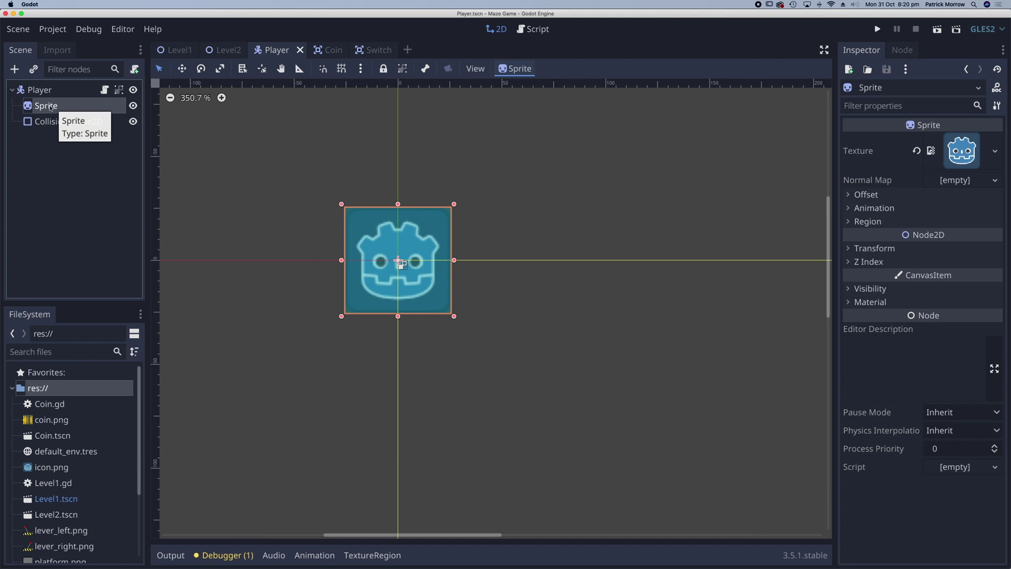
# - Change the Sprite node's type to AnimatedSprite, then go to the George sprite page in the browser
pyautogui.rightClick(46, 107)
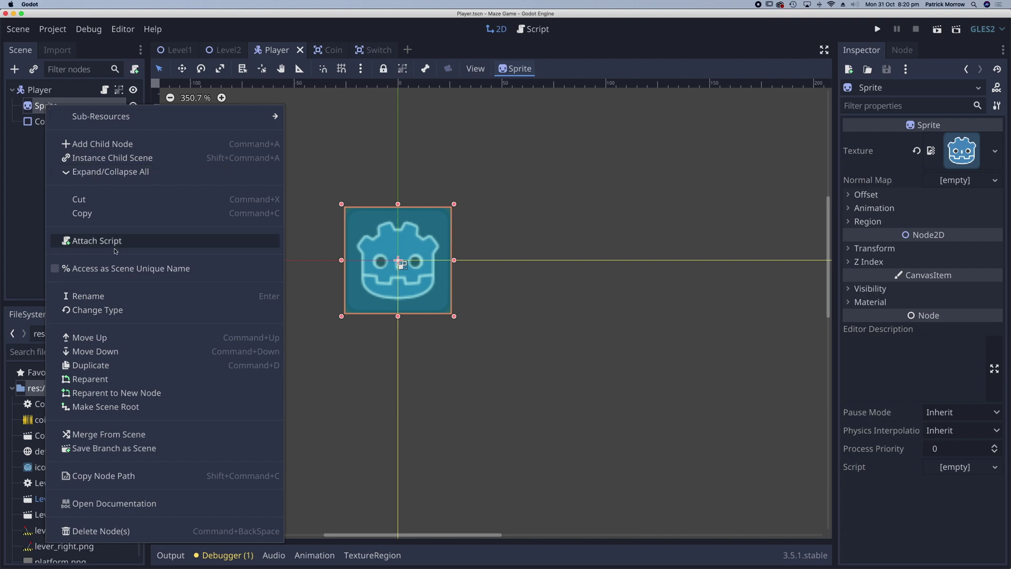
pyautogui.click(116, 312)
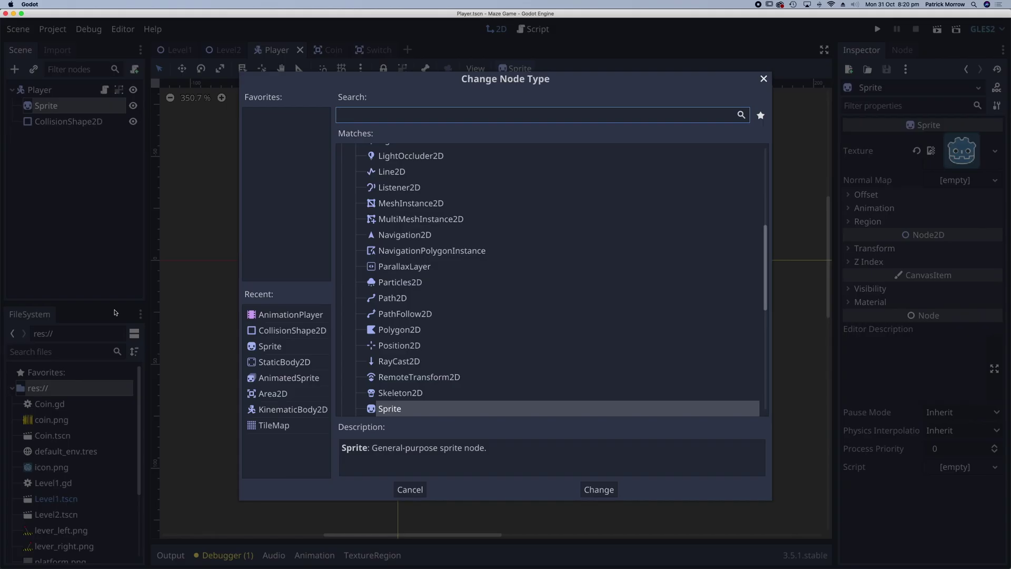
pyautogui.click(281, 381)
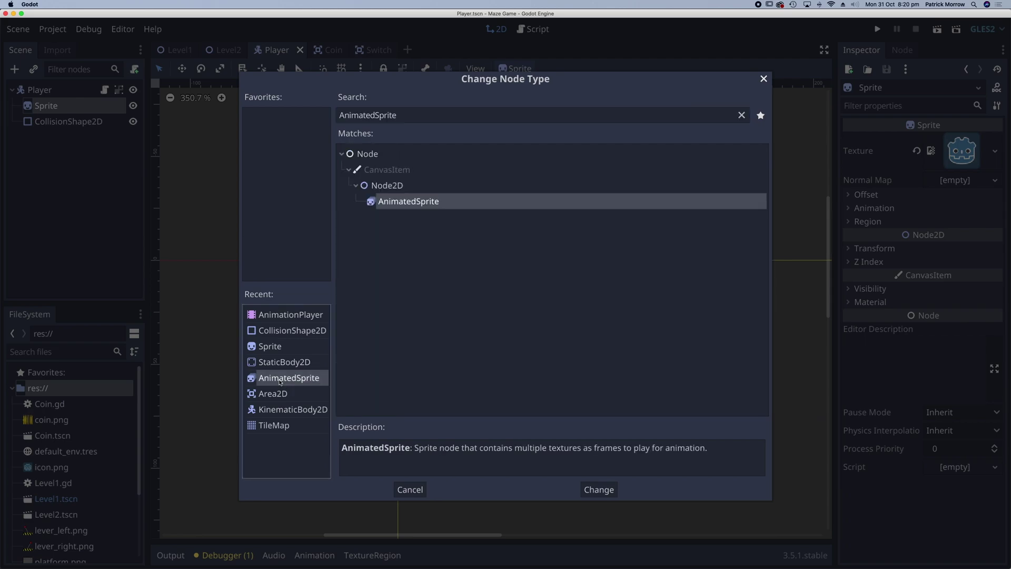
pyautogui.doubleClick(279, 382)
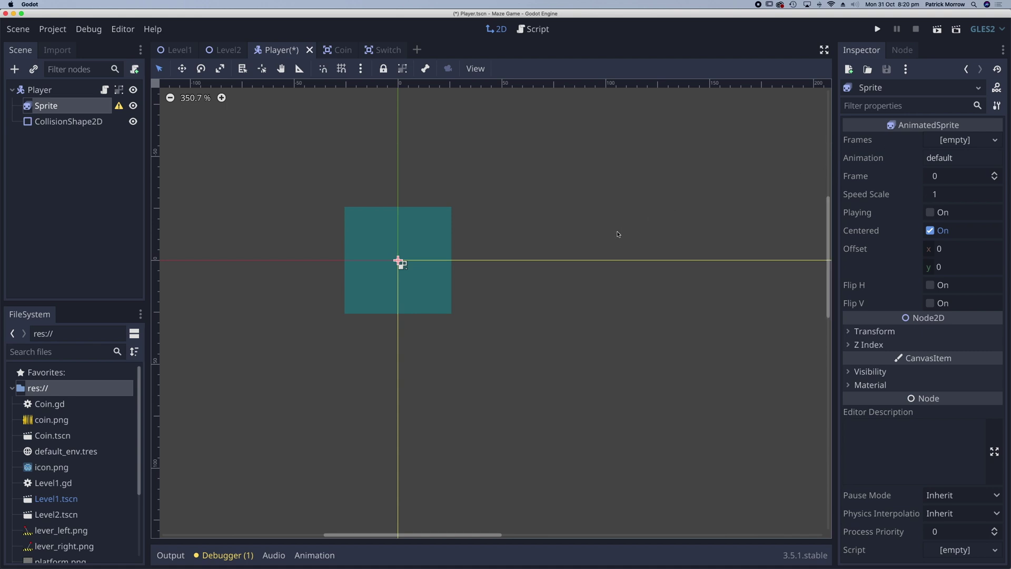
pyautogui.press('super+Tab')
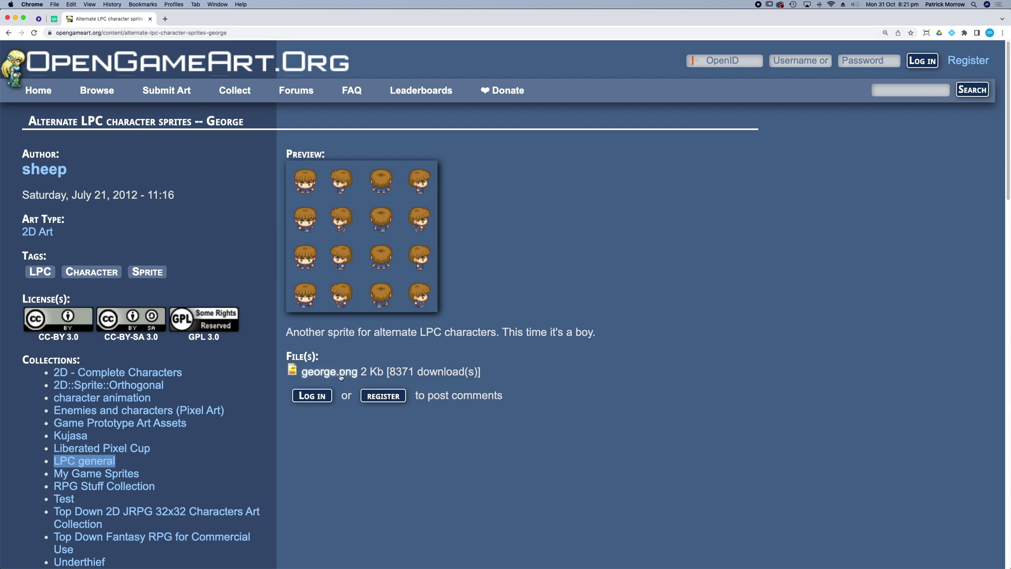
pyautogui.press('super+Tab')
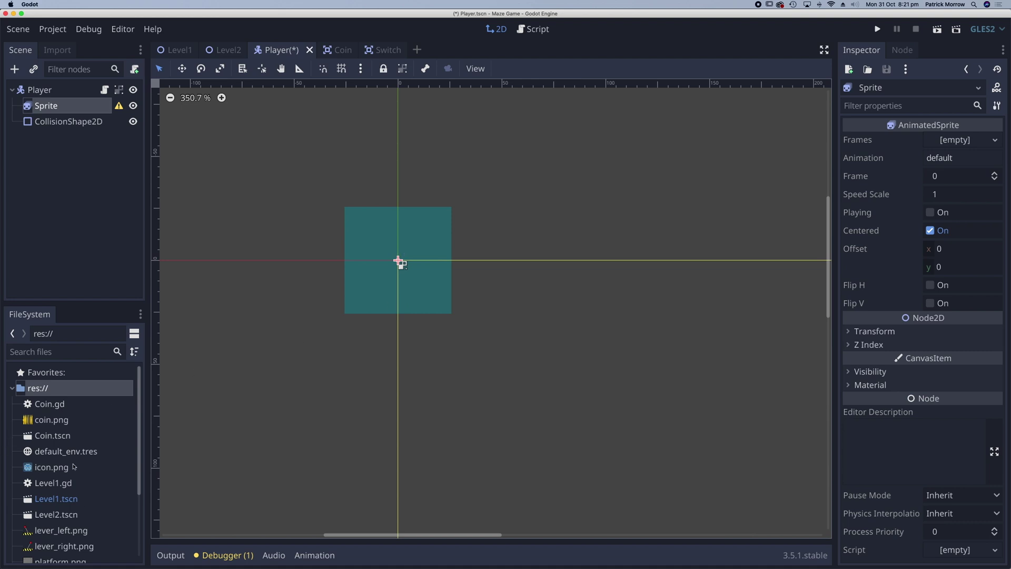
# - Drag george.png from the Desktop in Finder into Godot's FileSystem panel
pyautogui.press('super+Tab')
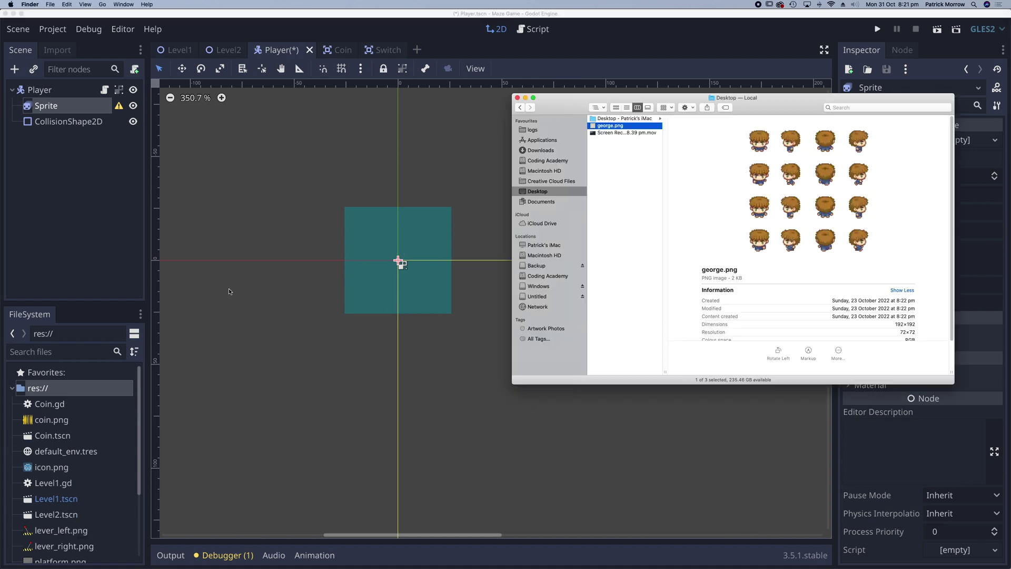
pyautogui.moveTo(610, 127); pyautogui.dragTo(63, 473)
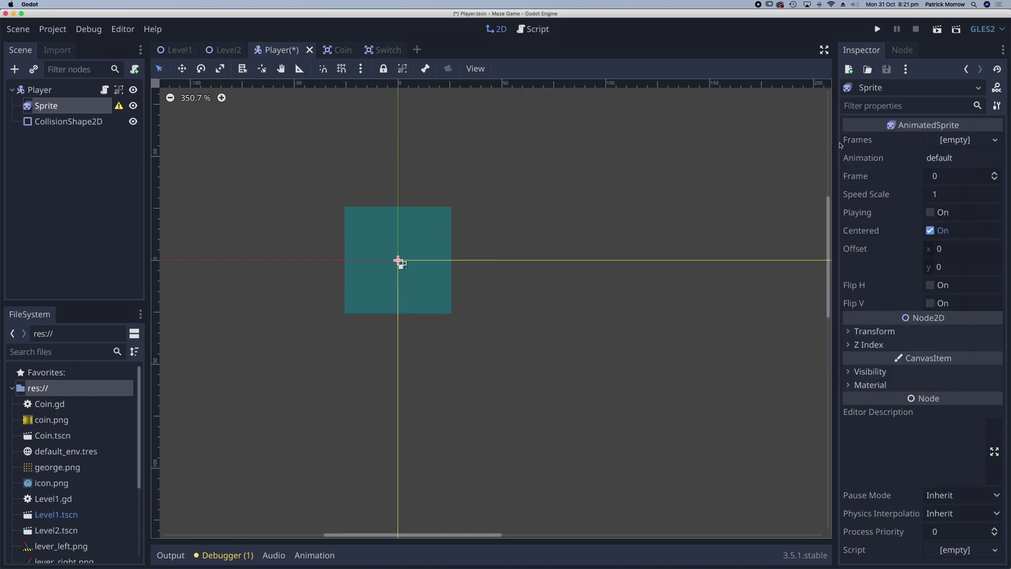
# - Give the AnimatedSprite a New SpriteFrames resource and open it for editing
pyautogui.click(993, 141)
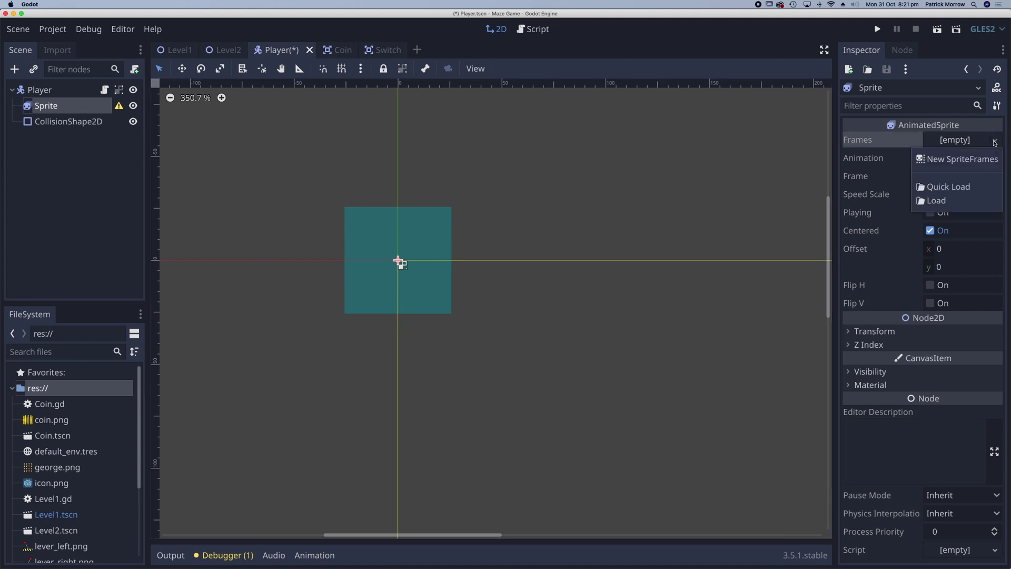
pyautogui.click(961, 160)
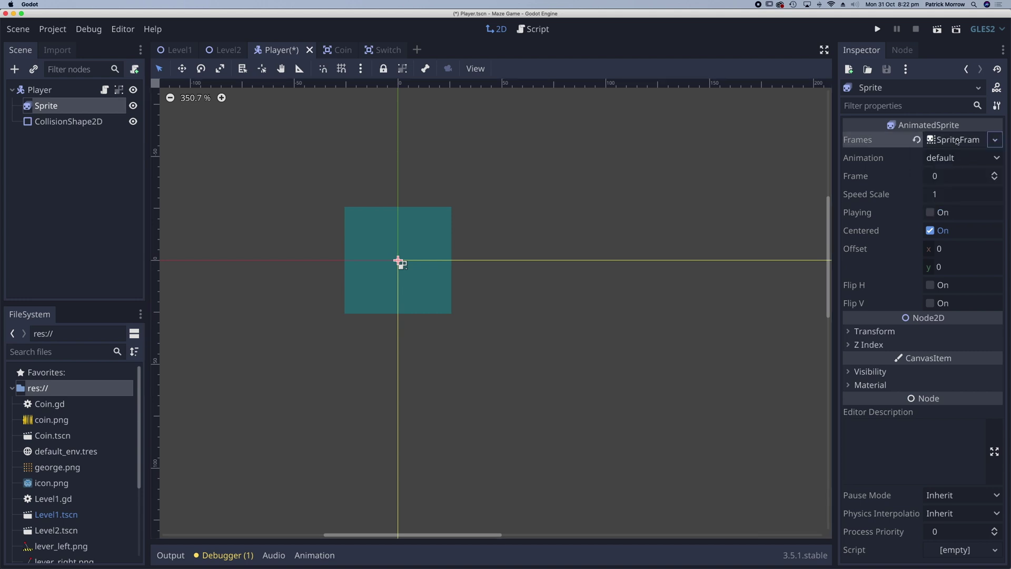
pyautogui.click(930, 138)
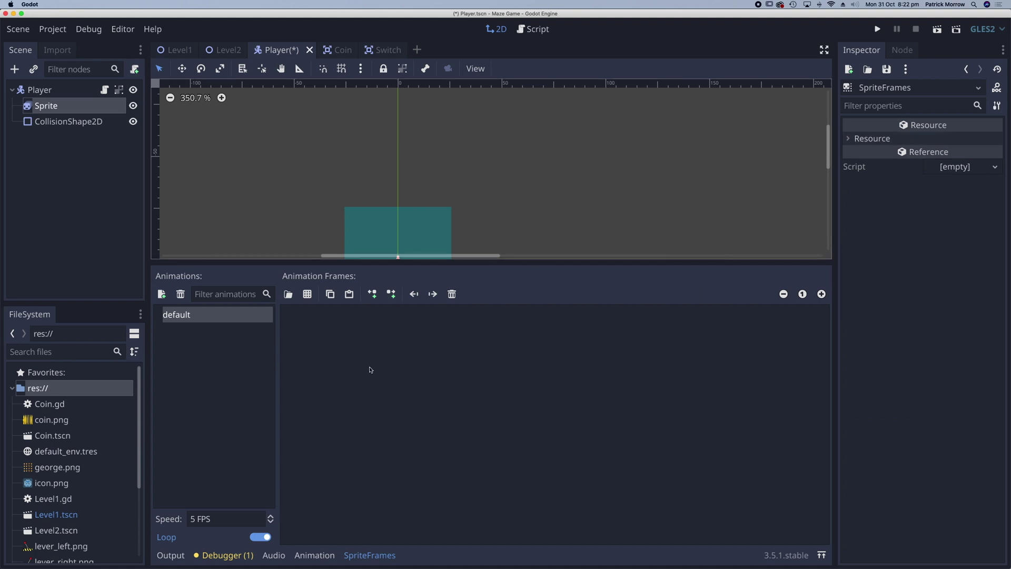
# - Add george.png's four first-column frames to the default animation from the sprite sheet
pyautogui.click(308, 295)
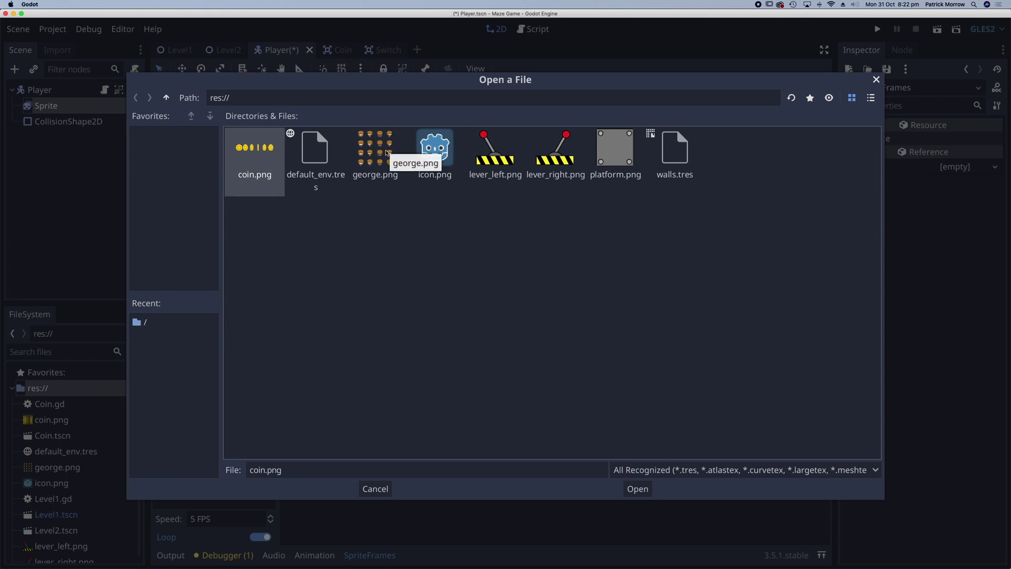
pyautogui.doubleClick(386, 153)
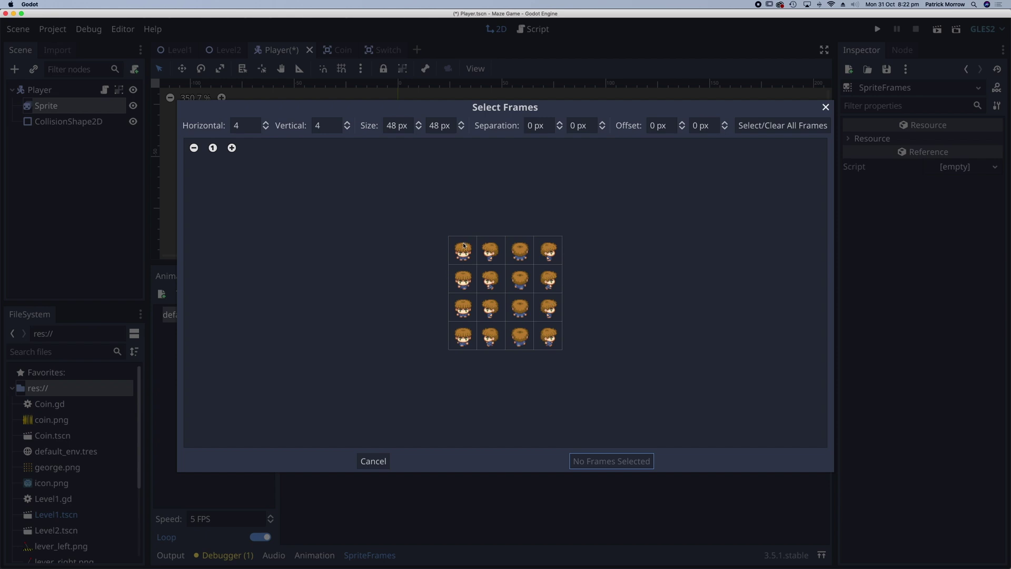
pyautogui.moveTo(464, 253); pyautogui.dragTo(464, 337)
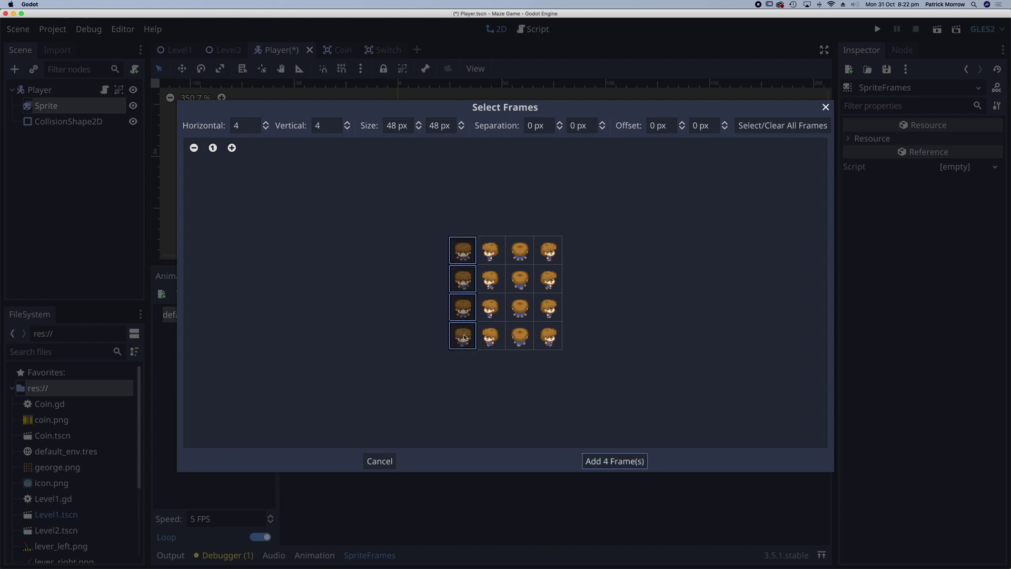
pyautogui.click(606, 462)
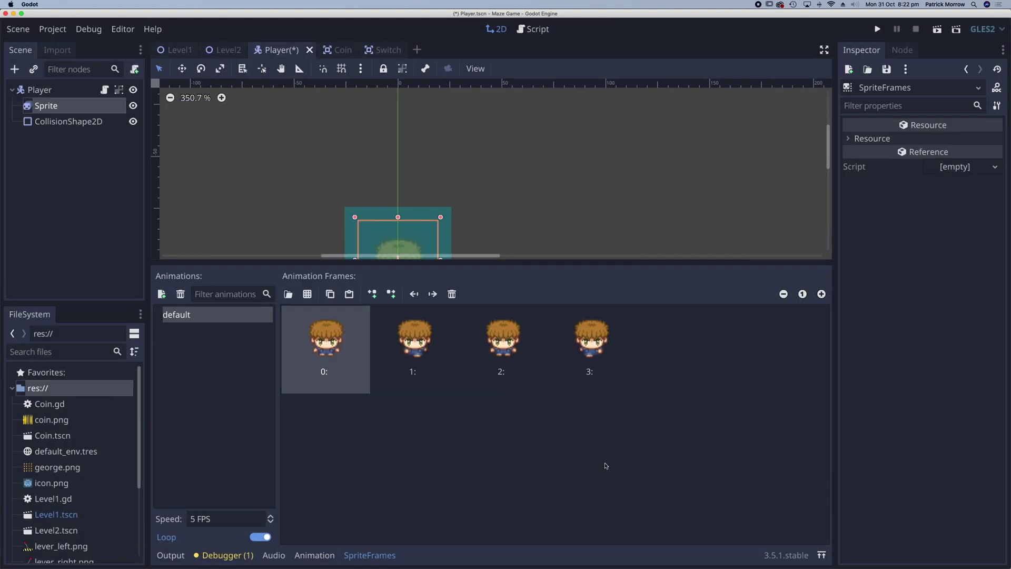
# - Rename the default animation to 'down'
pyautogui.doubleClick(183, 315)
pyautogui.moveTo(196, 315); pyautogui.dragTo(165, 314)
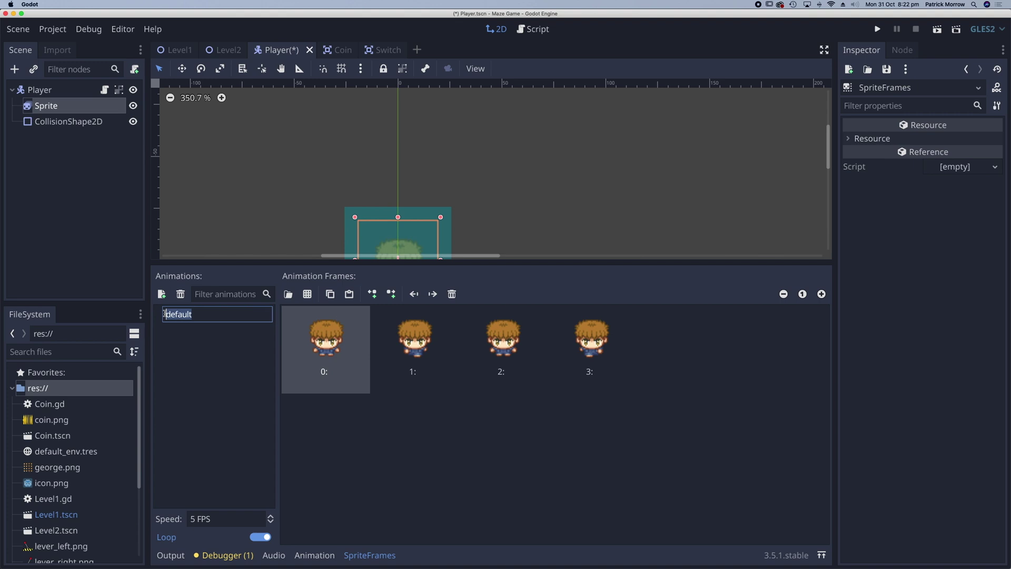
pyautogui.write('down')
pyautogui.press('Return')
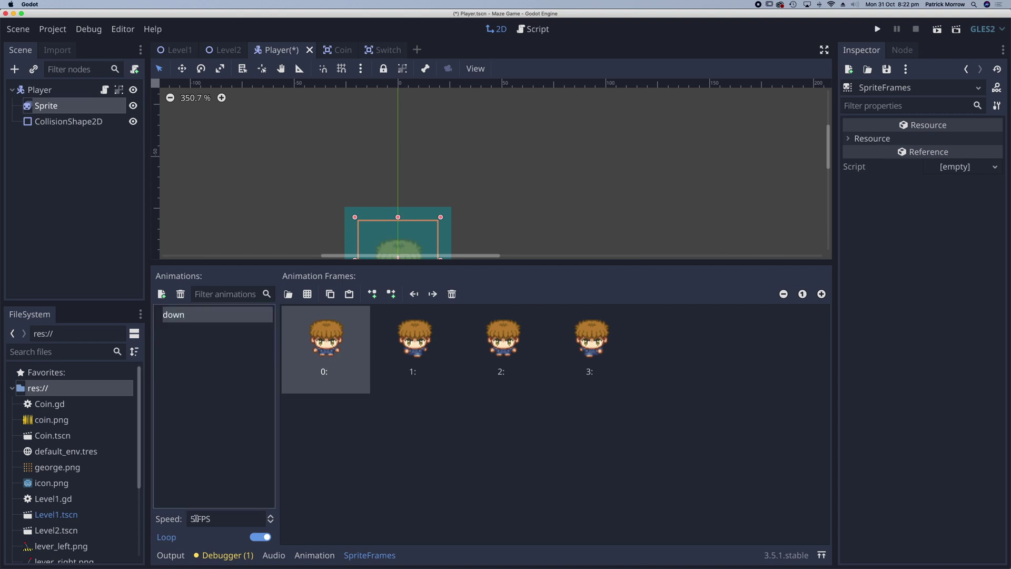
# - Center the sprite, hide the collision shape, and turn on Playing for the AnimatedSprite
pyautogui.scroll(-2, 532, 241)
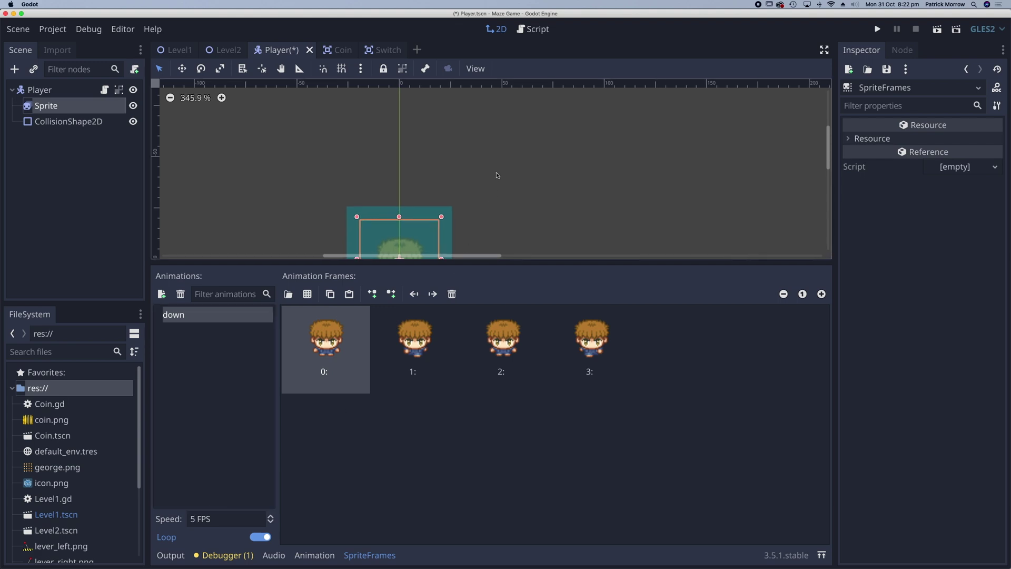
pyautogui.moveTo(529, 232); pyautogui.dragTo(548, 130, button='middle')
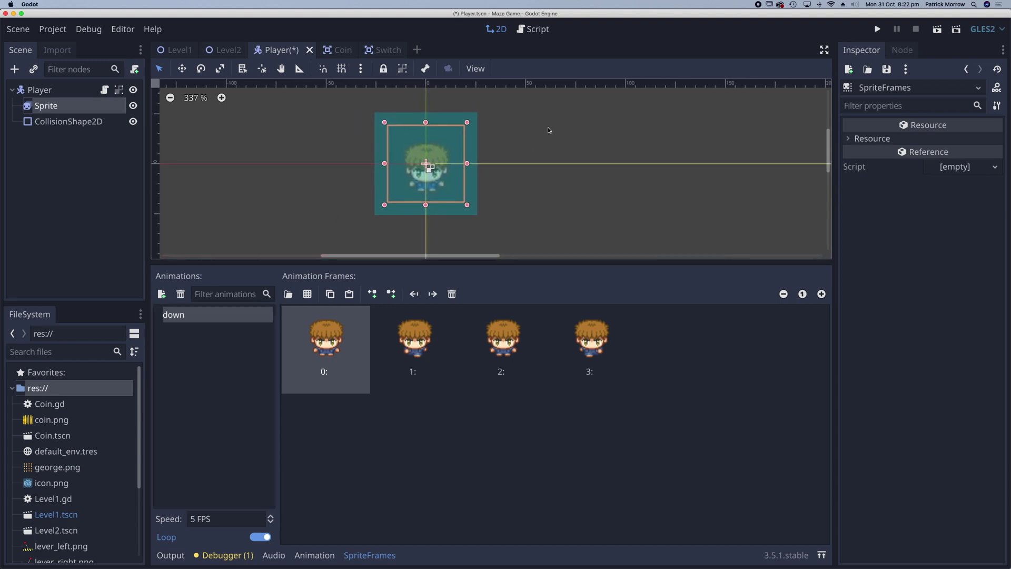
pyautogui.click(133, 122)
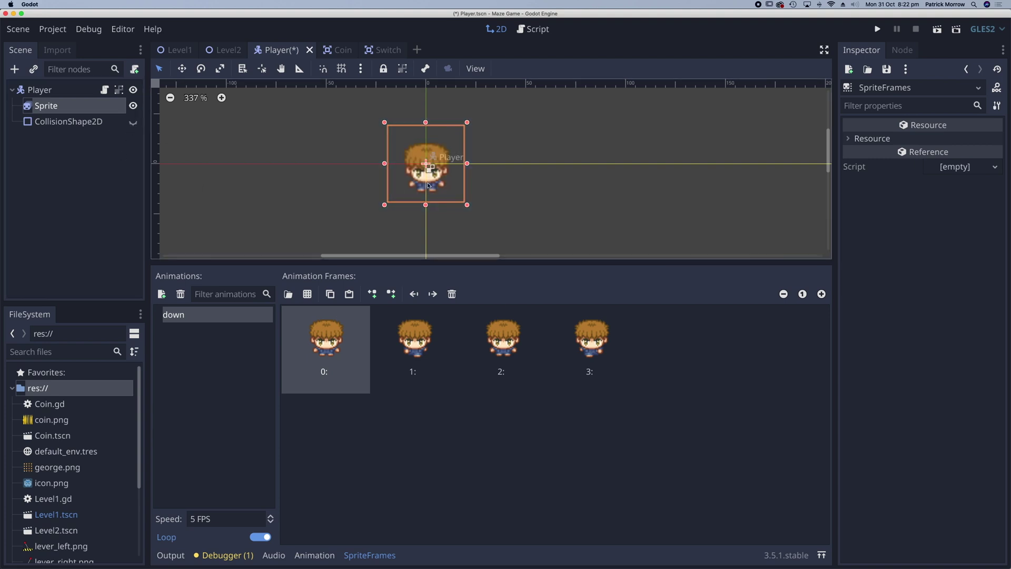
pyautogui.click(38, 91)
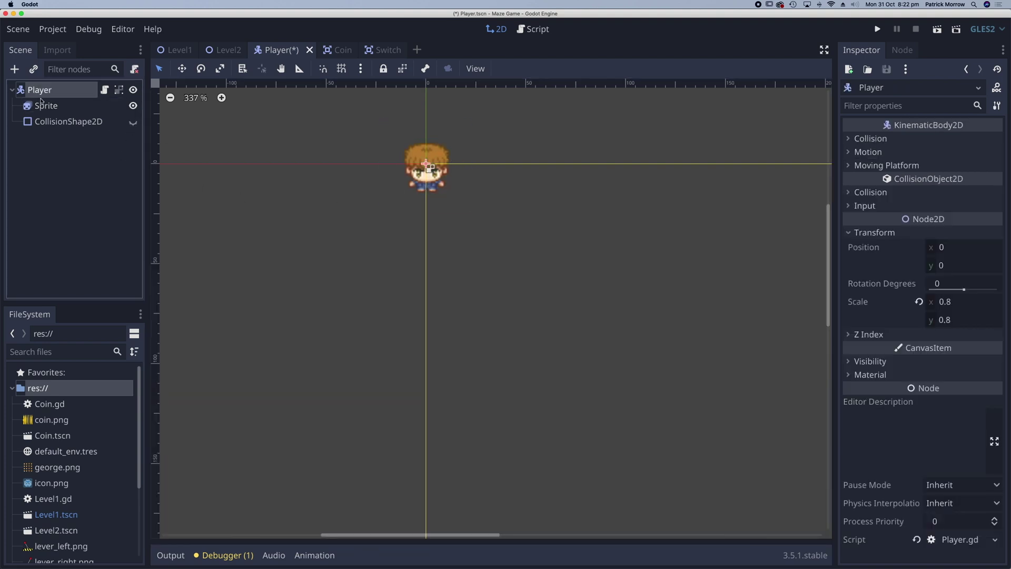
pyautogui.click(45, 106)
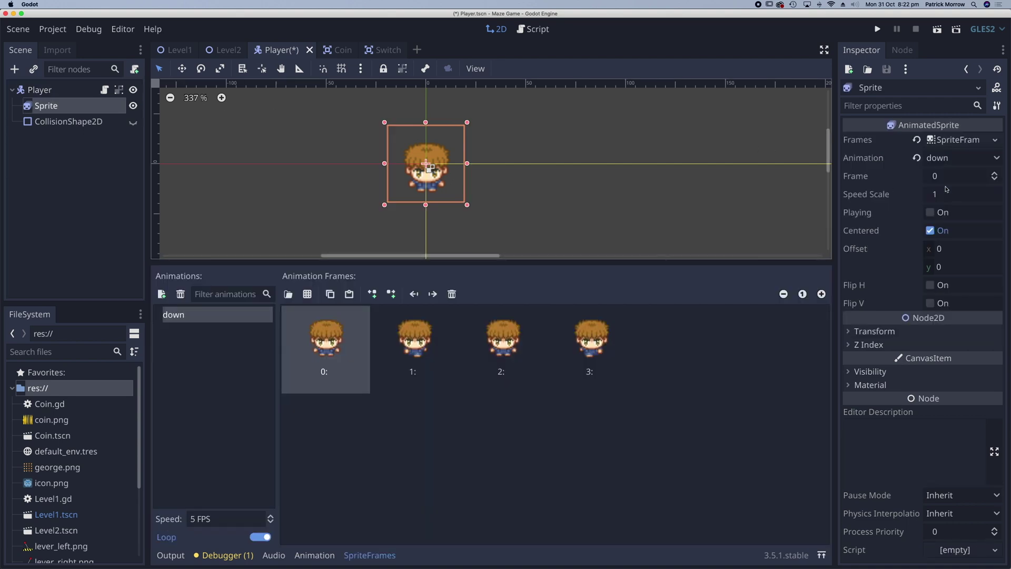
pyautogui.click(929, 213)
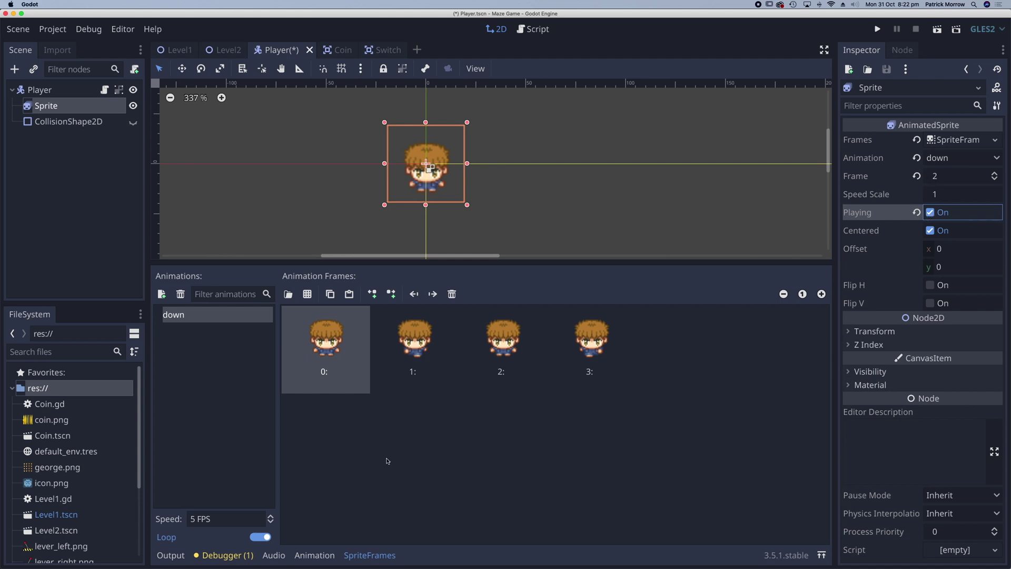
# - Set the down animation's speed to 8 FPS and add a new animation
pyautogui.click(191, 519)
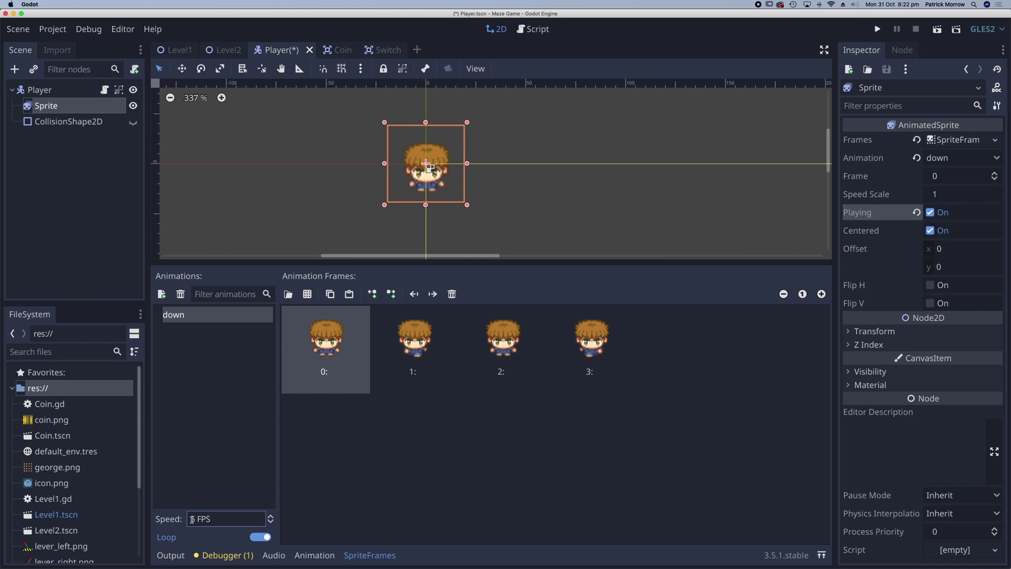
pyautogui.press('Delete')
pyautogui.write('10')
pyautogui.click(191, 519)
pyautogui.press('Delete')
pyautogui.press('Delete')
pyautogui.press('Delete')
pyautogui.write('8')
pyautogui.click(162, 293)
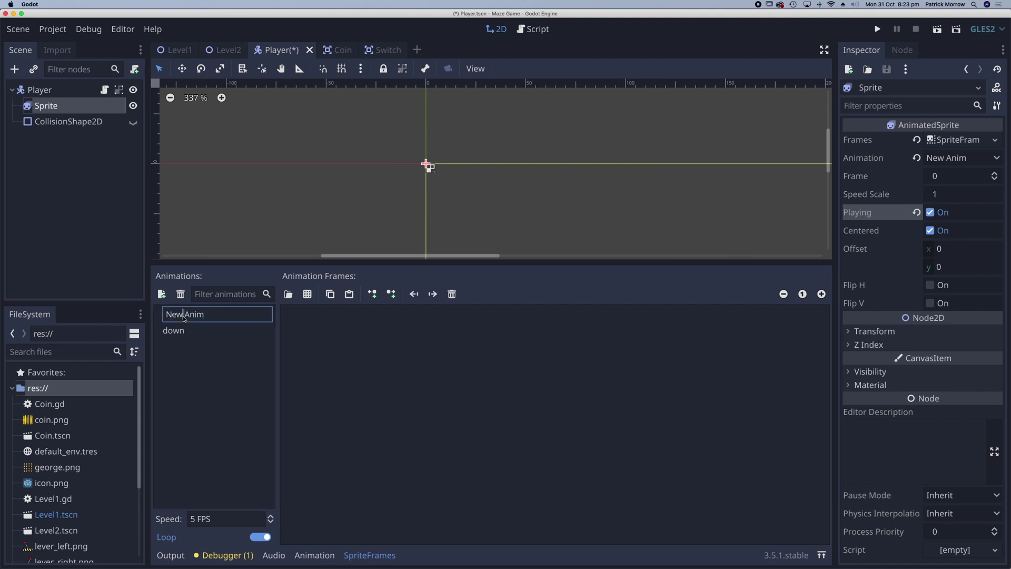
# - Rename the new animation to 'up'
pyautogui.doubleClick(206, 316)
pyautogui.write('up')
pyautogui.click(298, 351)
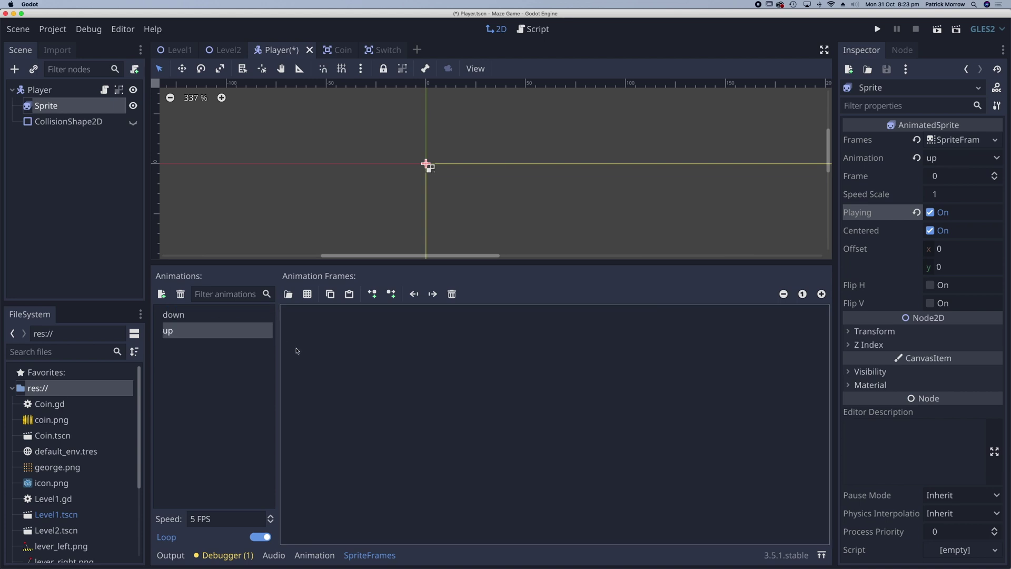
# - Add george.png's four third-column frames to the up animation
pyautogui.click(307, 295)
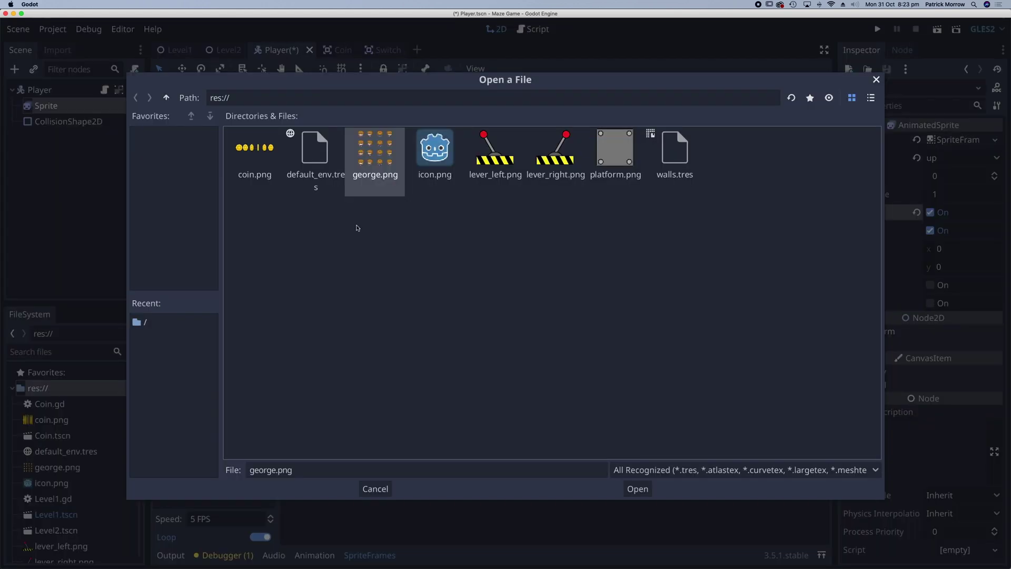
pyautogui.doubleClick(376, 152)
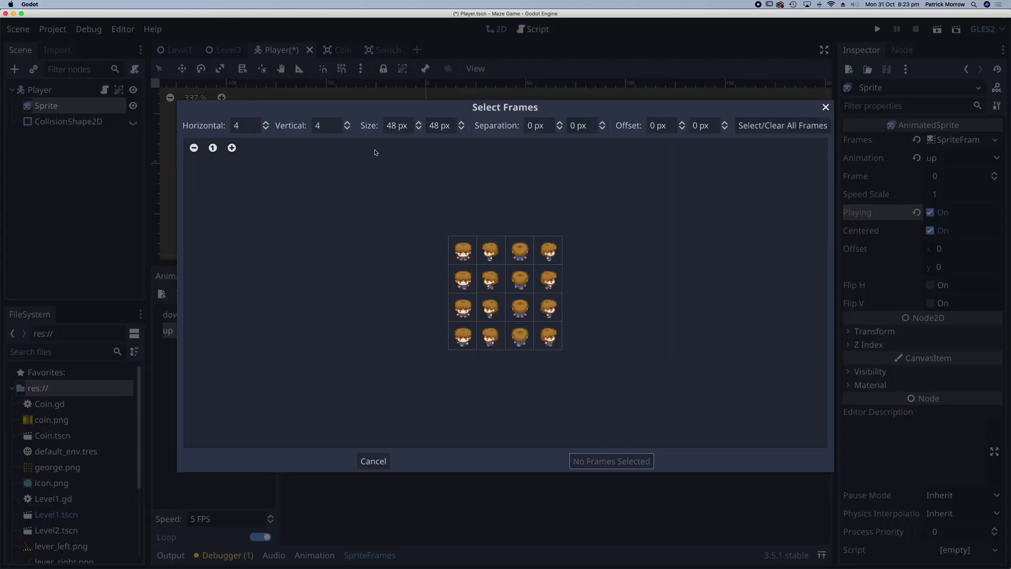
pyautogui.click(522, 259)
pyautogui.moveTo(522, 258); pyautogui.dragTo(523, 332)
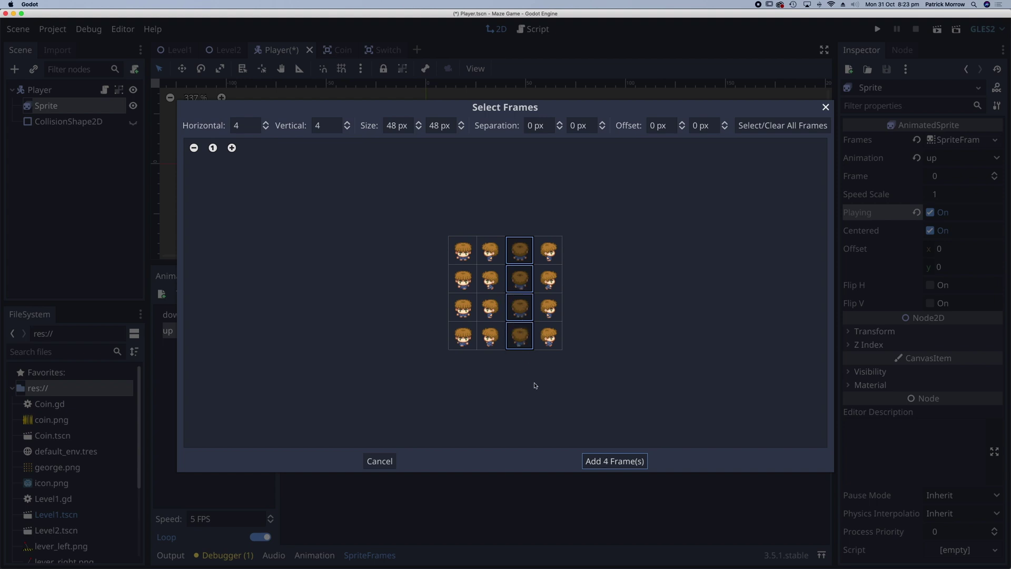
pyautogui.click(611, 460)
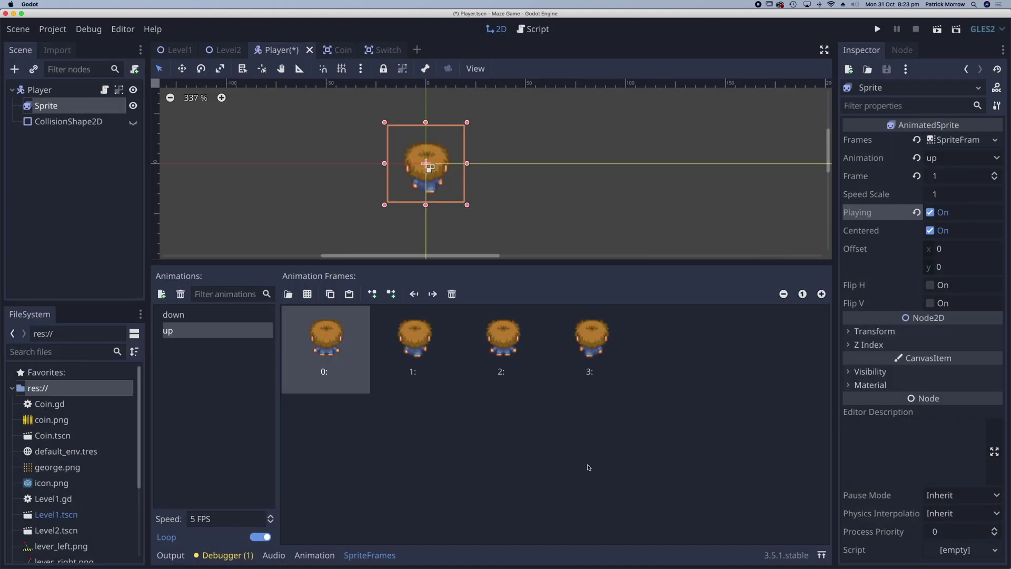
# - Set the up animation's speed to 8 FPS and add another new animation
pyautogui.click(191, 518)
pyautogui.press('Delete')
pyautogui.write('8')
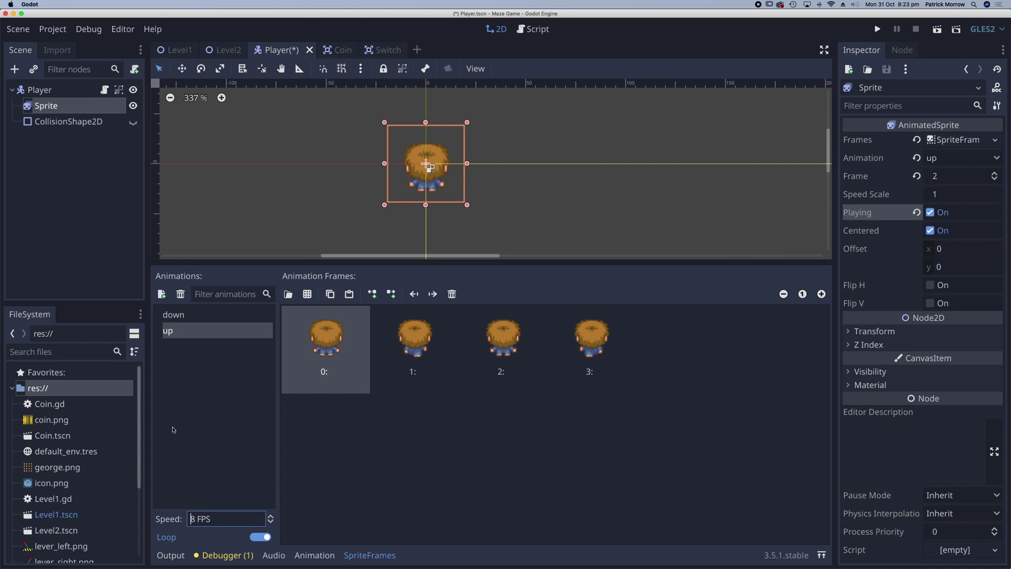
pyautogui.click(162, 294)
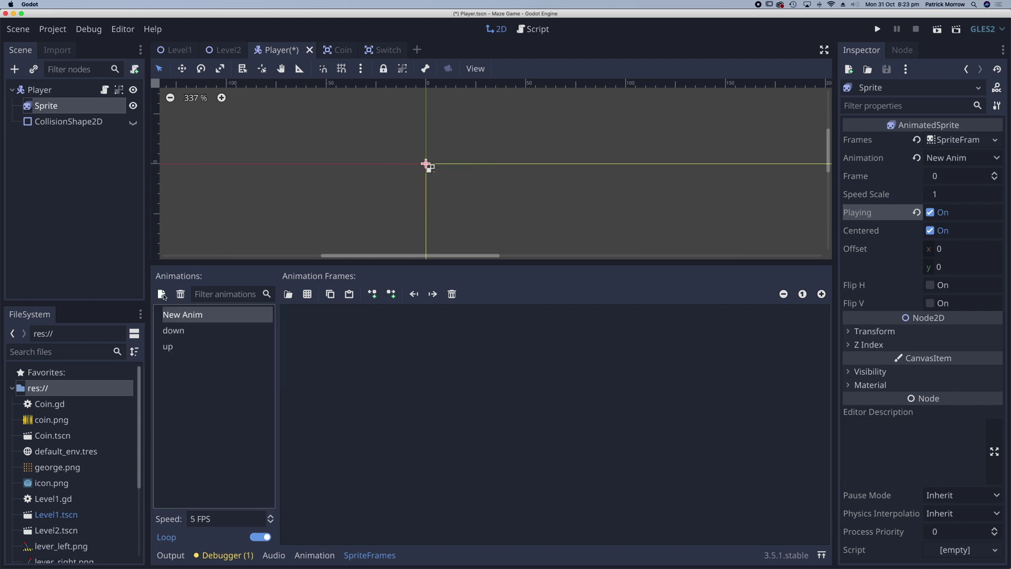
# - Add a second new animation and name the first one 'left'
pyautogui.click(162, 295)
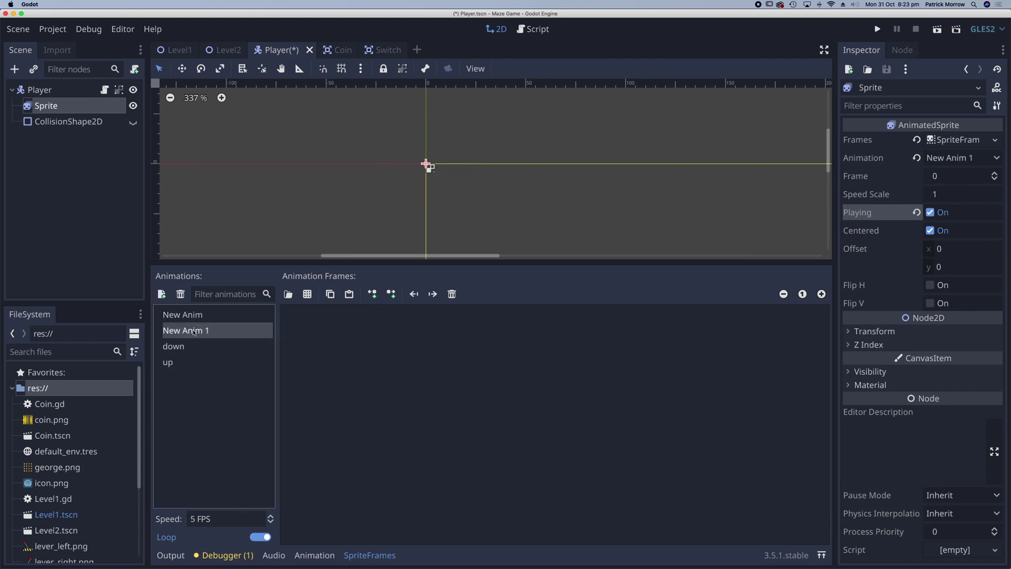
pyautogui.doubleClick(189, 316)
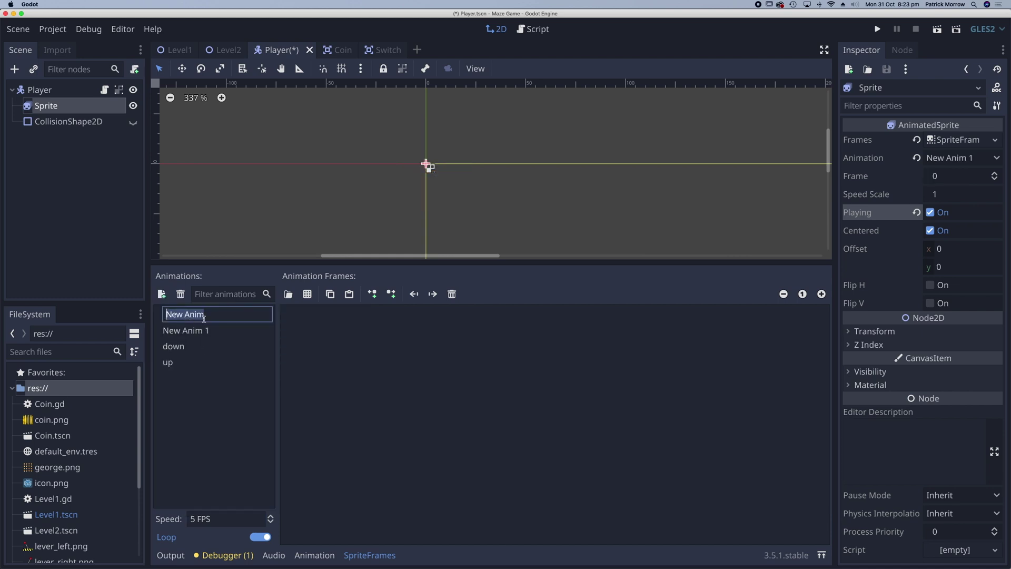
pyautogui.write('left')
pyautogui.press('Return')
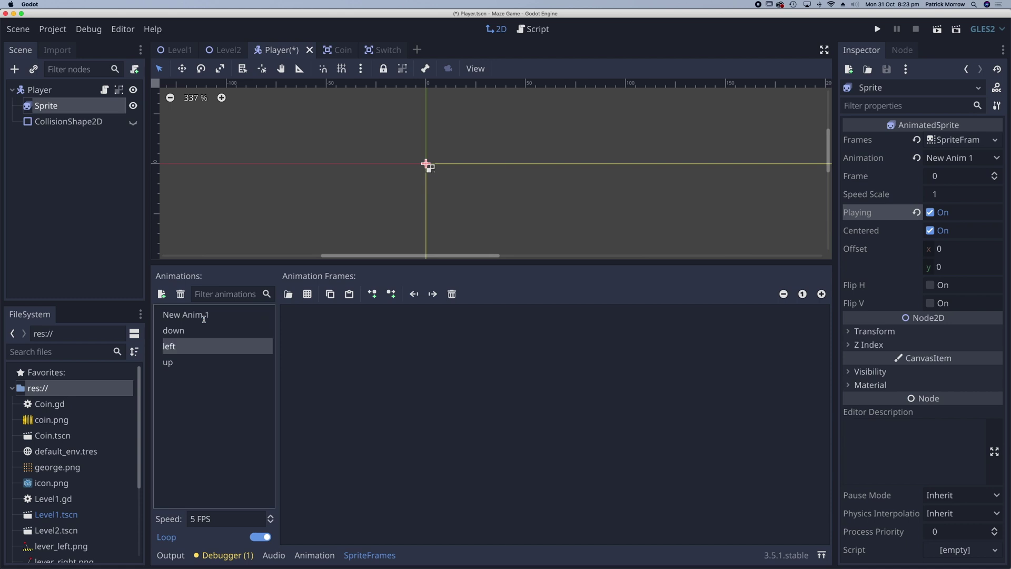
# - Rename the New Anim 1 animation to 'right'
pyautogui.doubleClick(203, 315)
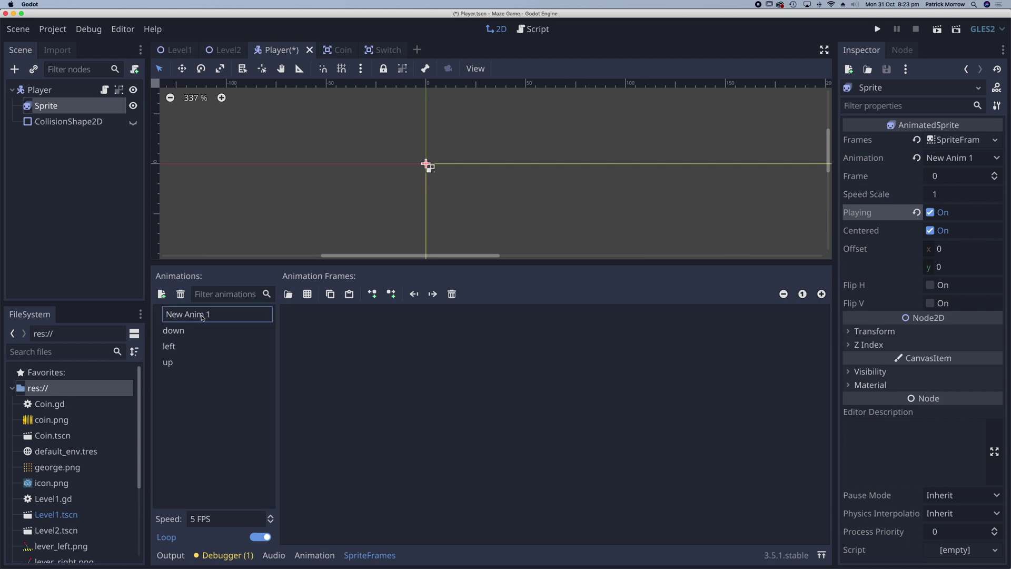
pyautogui.press('super+a')
pyautogui.write('right')
pyautogui.press('Return')
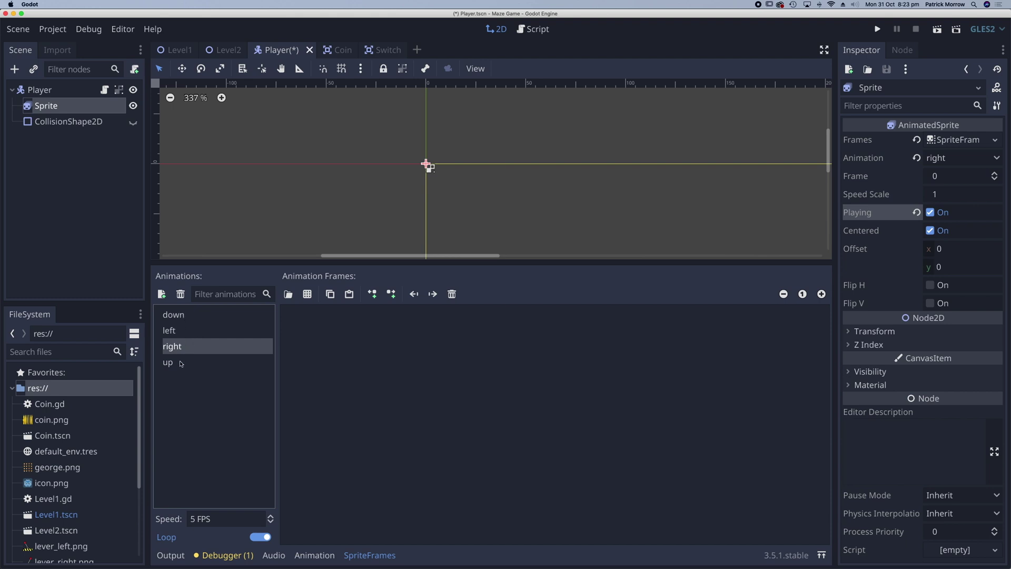
# - Fill the left animation with george.png's four second-column frames
pyautogui.click(175, 336)
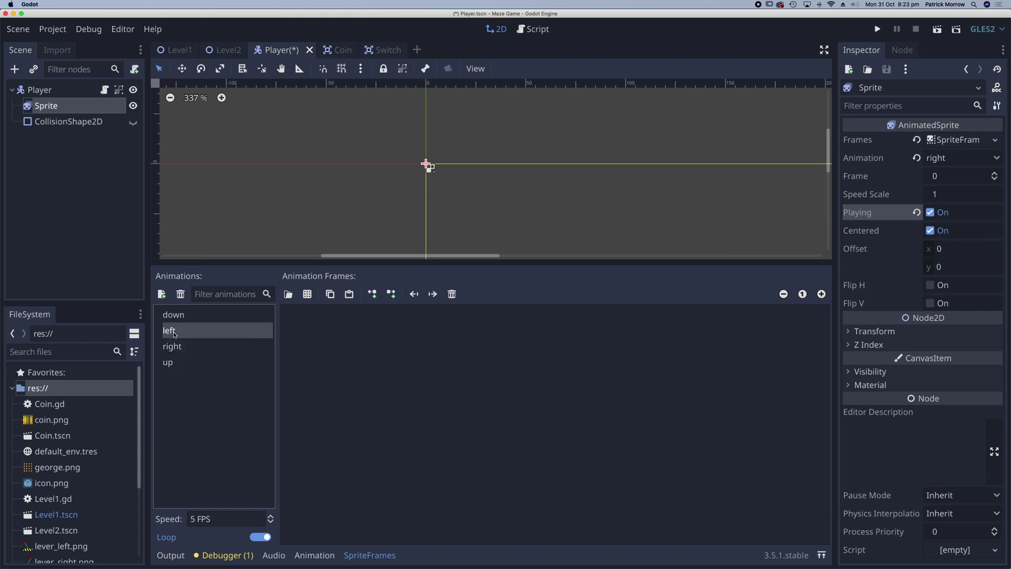
pyautogui.click(307, 295)
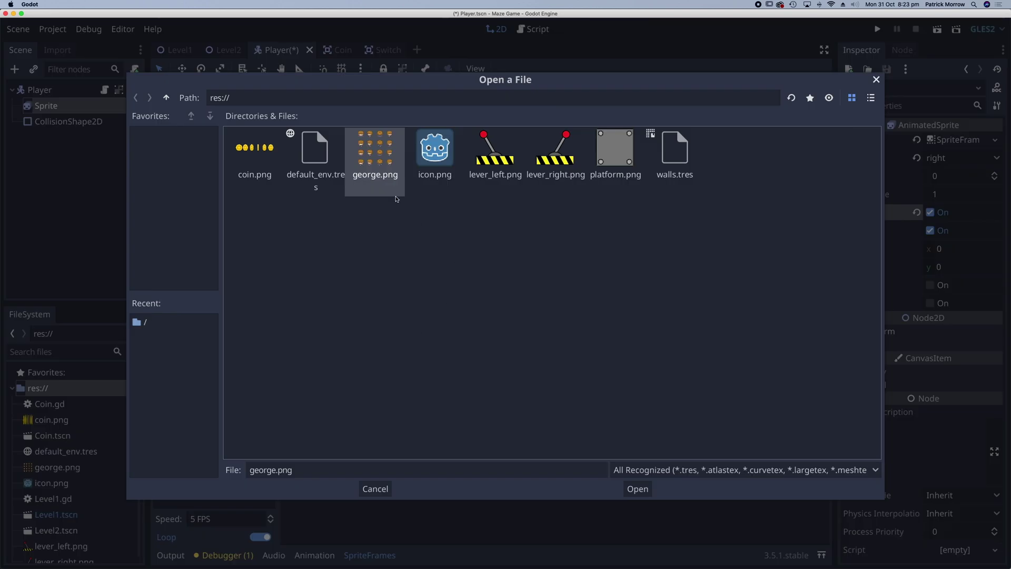
pyautogui.doubleClick(372, 157)
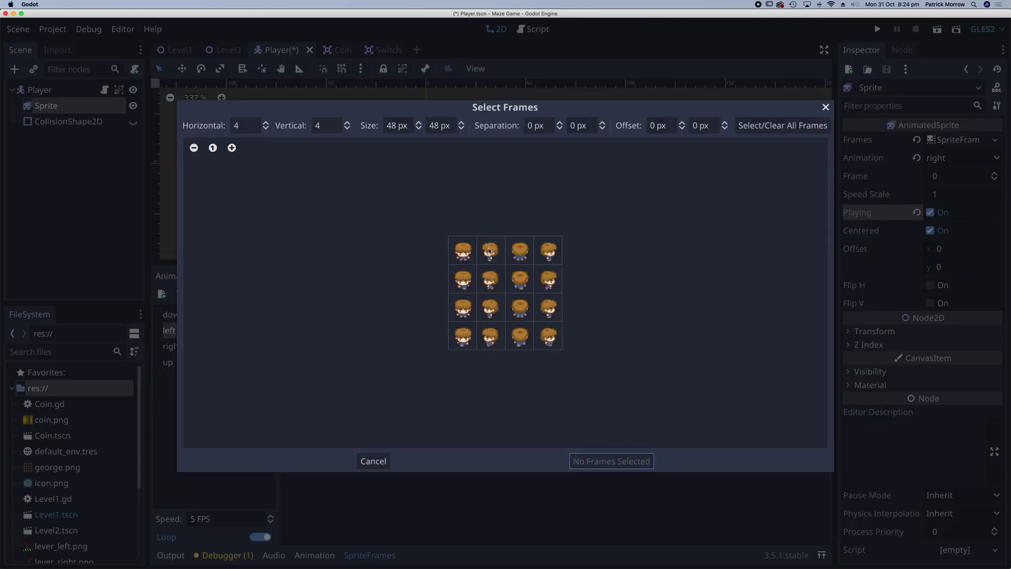
pyautogui.moveTo(489, 251); pyautogui.dragTo(491, 339)
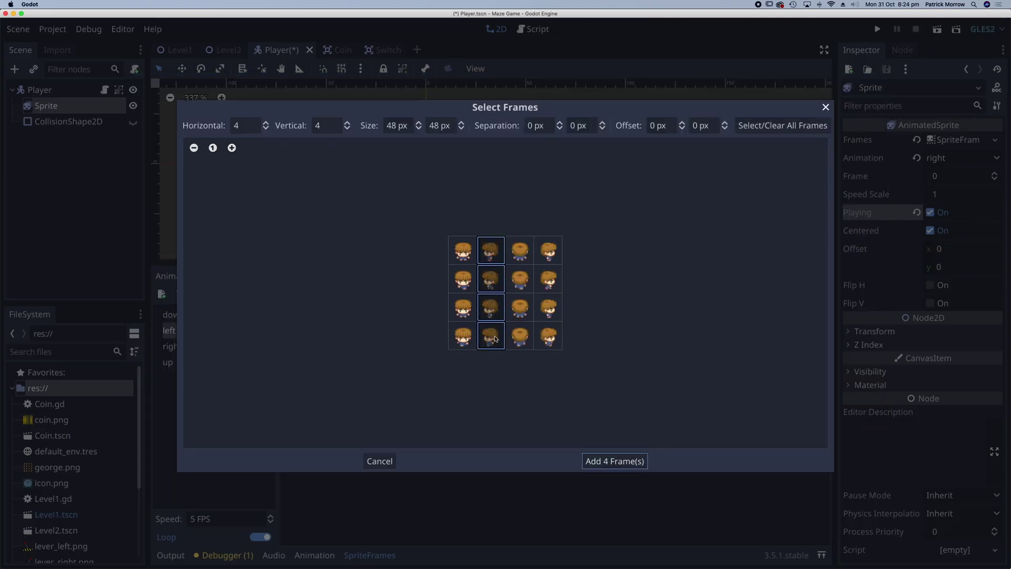
pyautogui.click(608, 463)
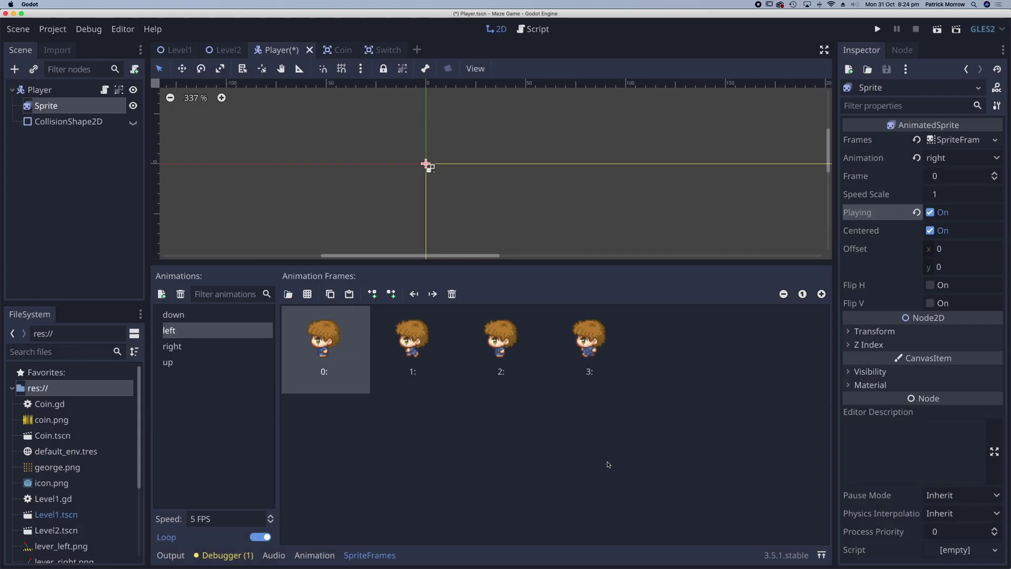
# - Fill the right animation with george.png's four fourth-column frames
pyautogui.click(169, 347)
pyautogui.click(308, 294)
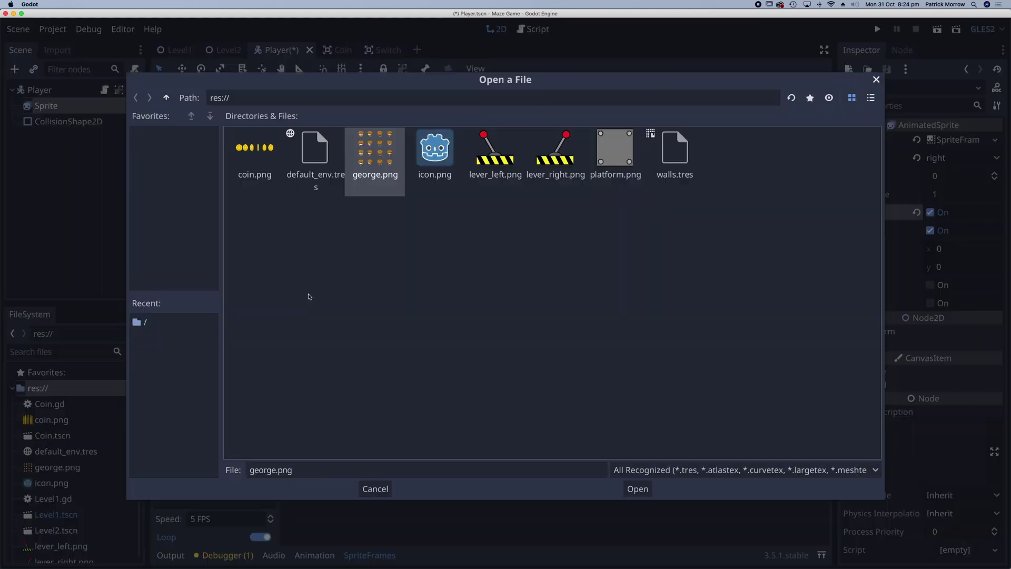
pyautogui.doubleClick(370, 162)
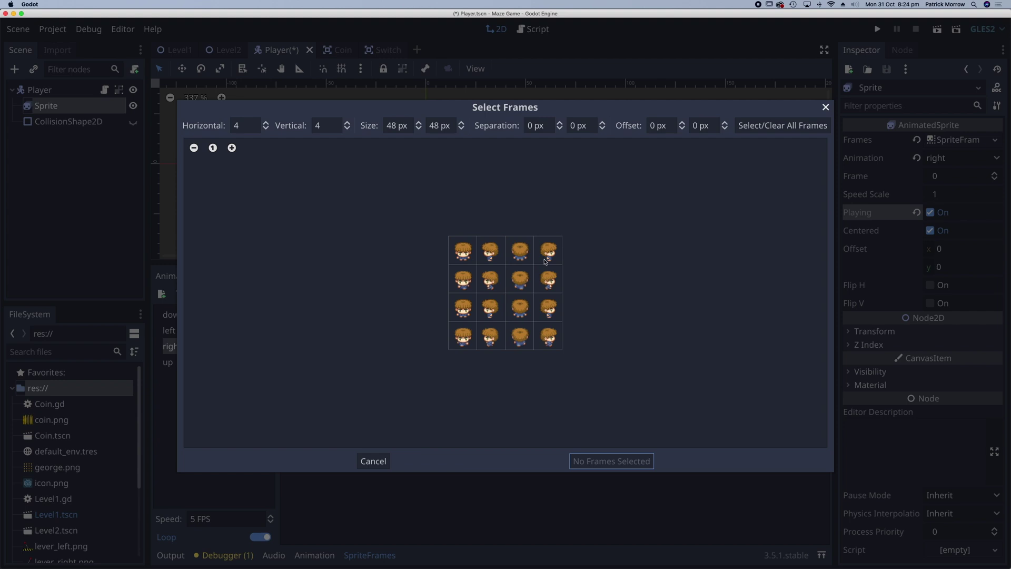
pyautogui.moveTo(546, 261); pyautogui.dragTo(551, 337)
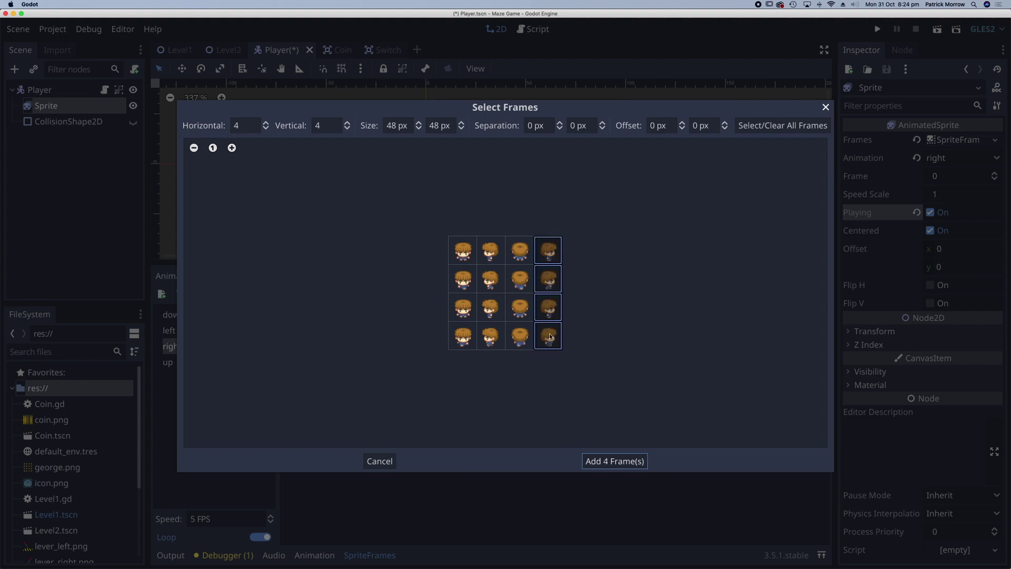
pyautogui.click(616, 461)
# - Set right and left to 8 FPS, turn off Playing, and revert the Frame property to 0
pyautogui.click(197, 521)
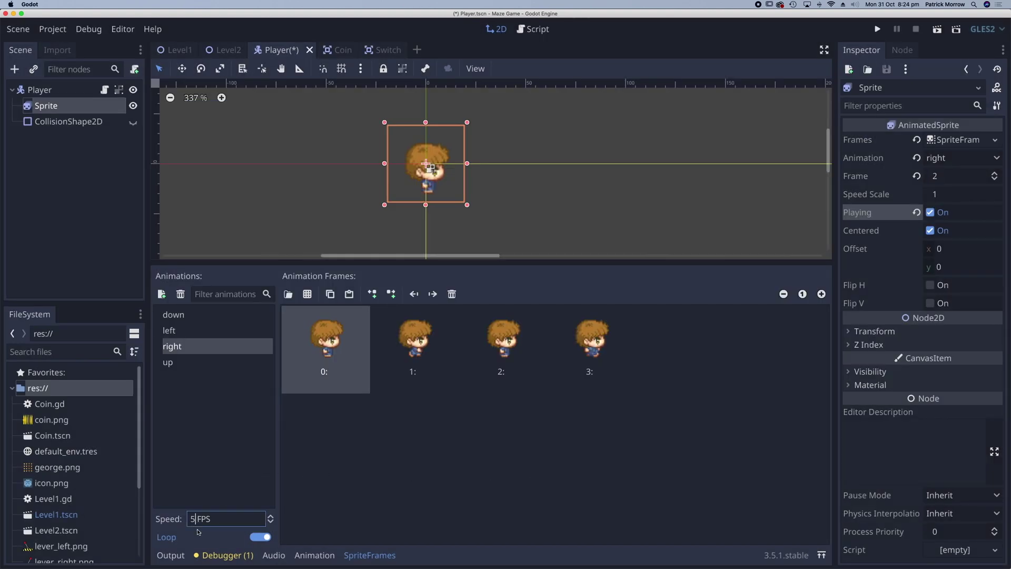
pyautogui.press('BackSpace')
pyautogui.write('8')
pyautogui.click(175, 332)
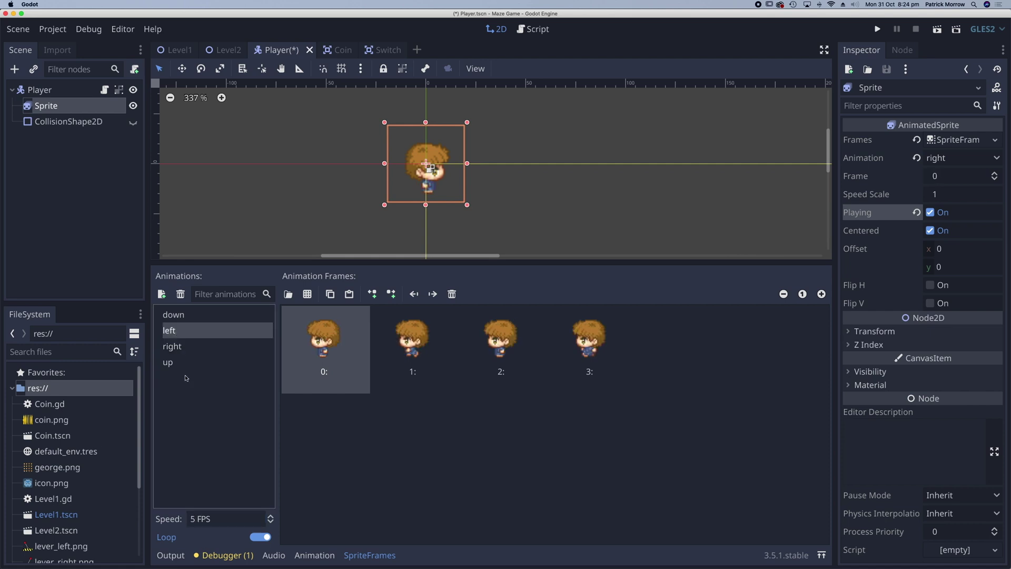
pyautogui.click(194, 519)
pyautogui.press('BackSpace')
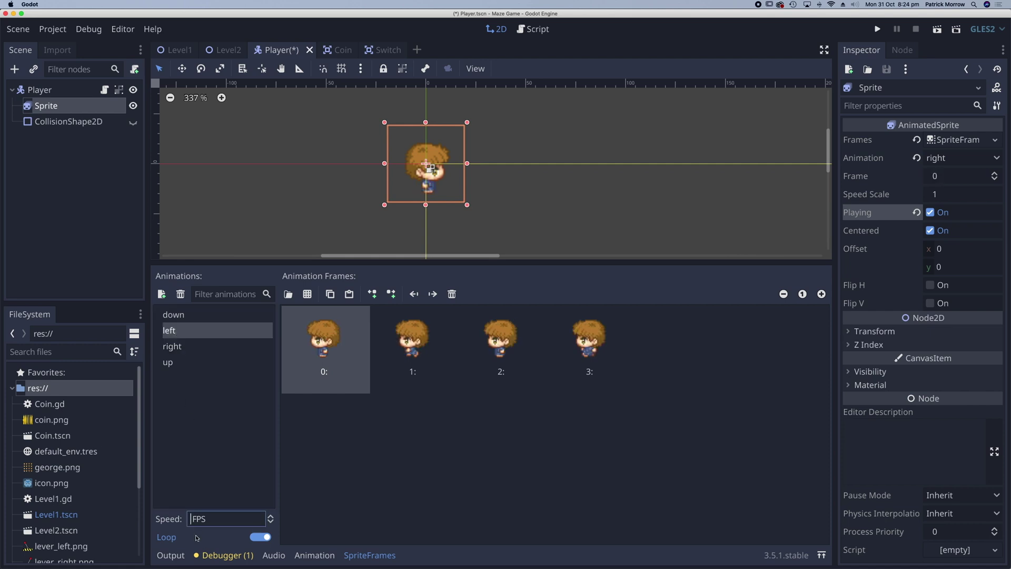
pyautogui.write('8')
pyautogui.click(930, 212)
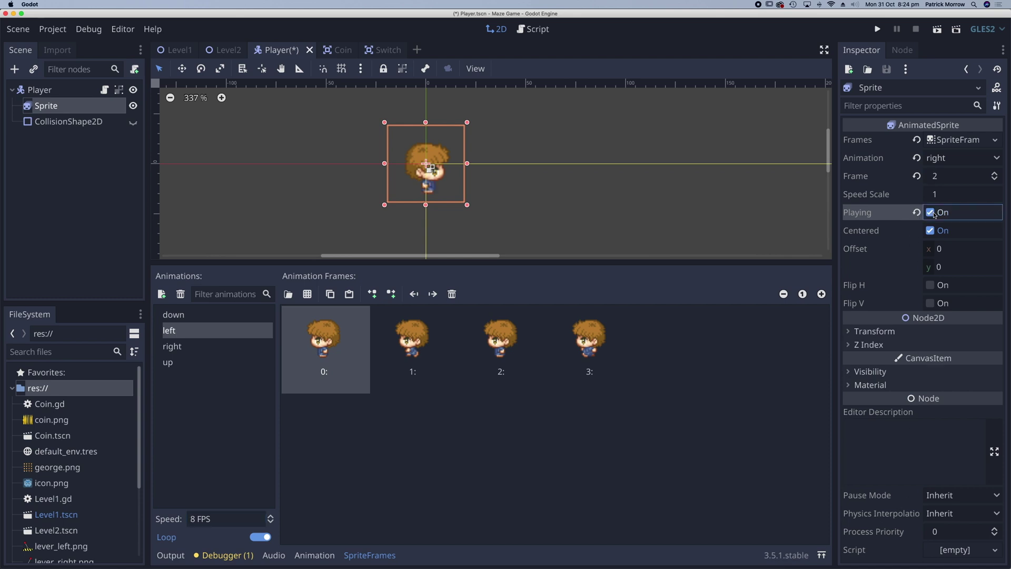
pyautogui.click(917, 176)
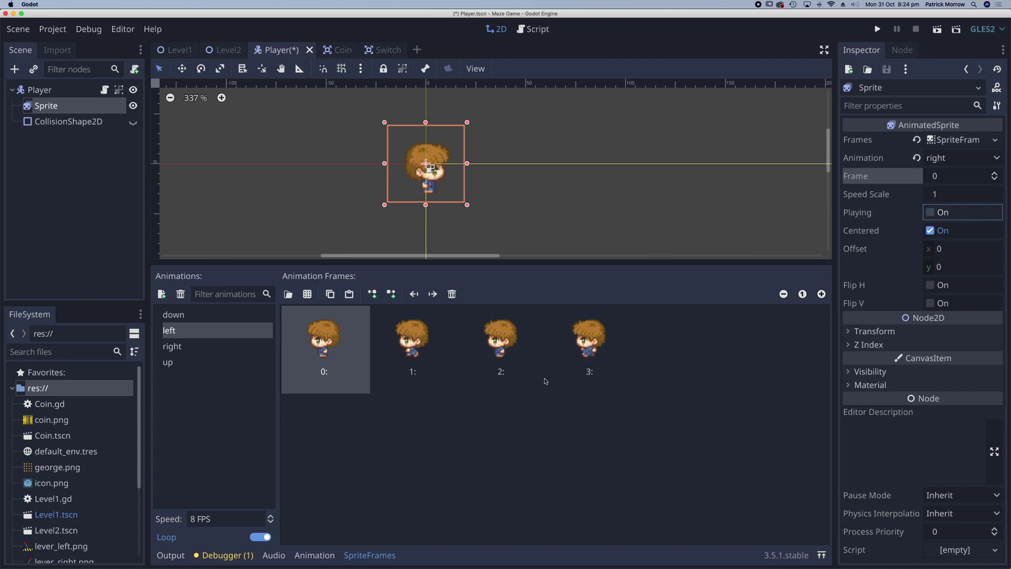